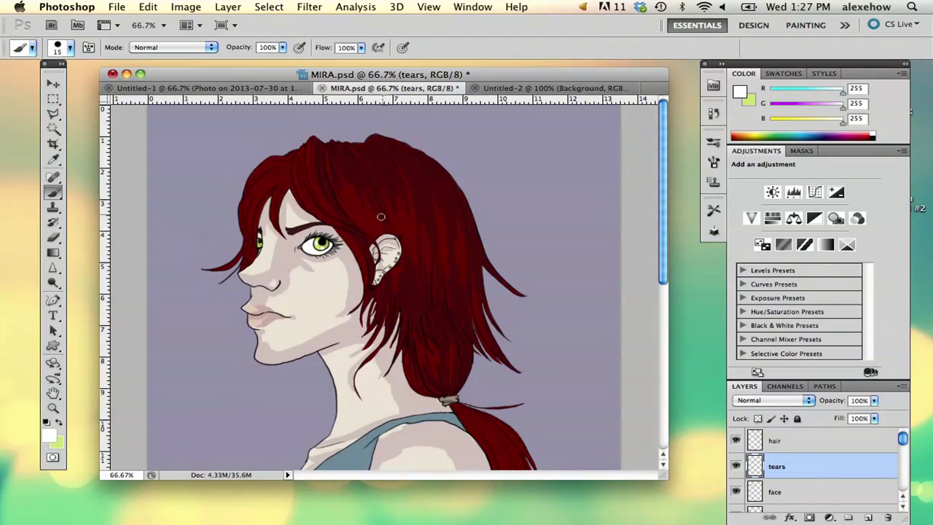
- Pick the Zoom tool to magnify the red-haired portrait
click(53, 409)
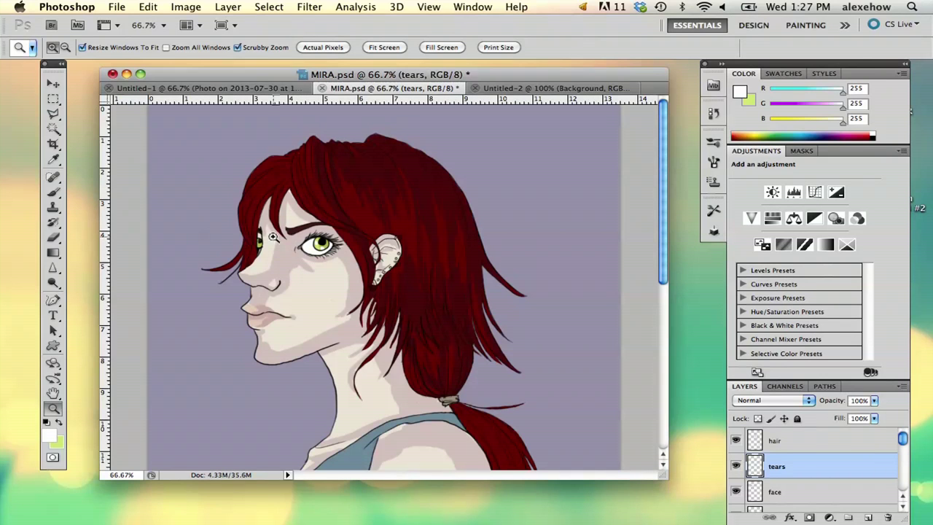
- Zoom in on the eye and load a 4-pixel hard brush tip
drag(295, 250, 354, 283)
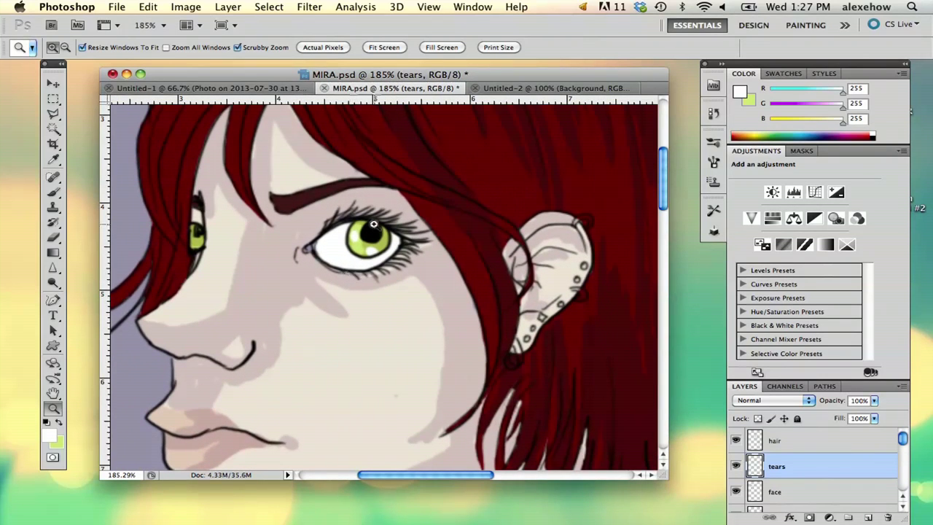
click(54, 193)
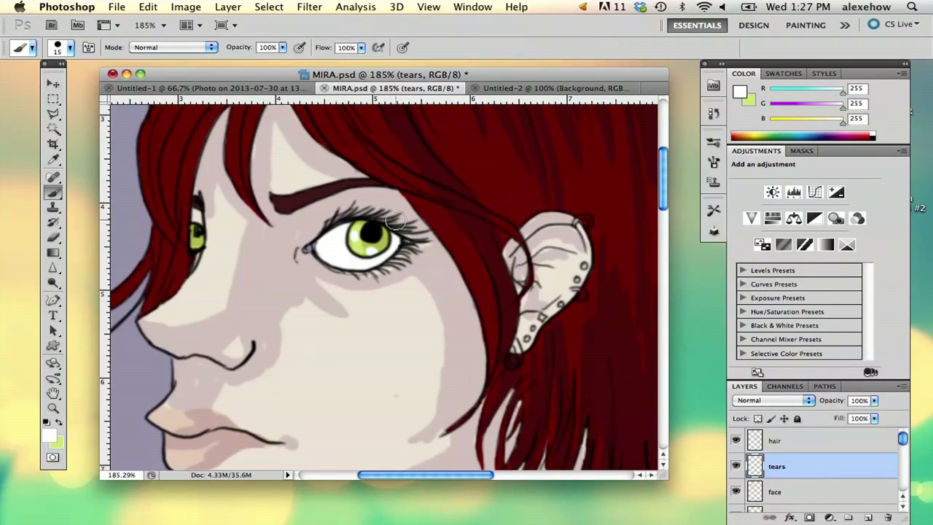
right_click(368, 291)
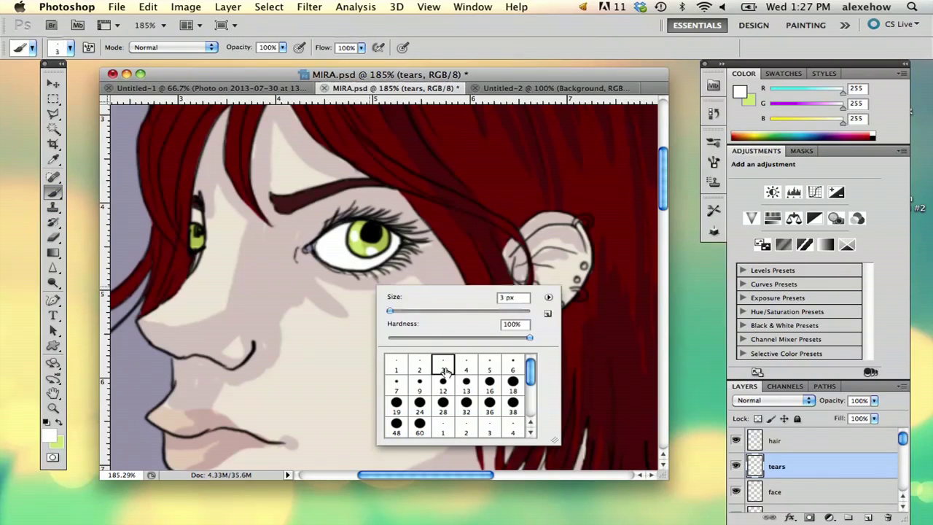
click(466, 364)
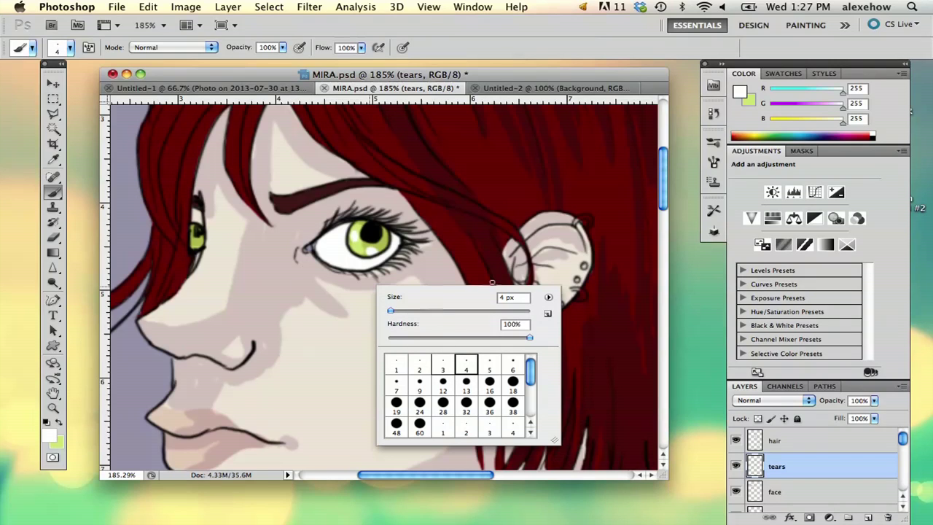
click(903, 440)
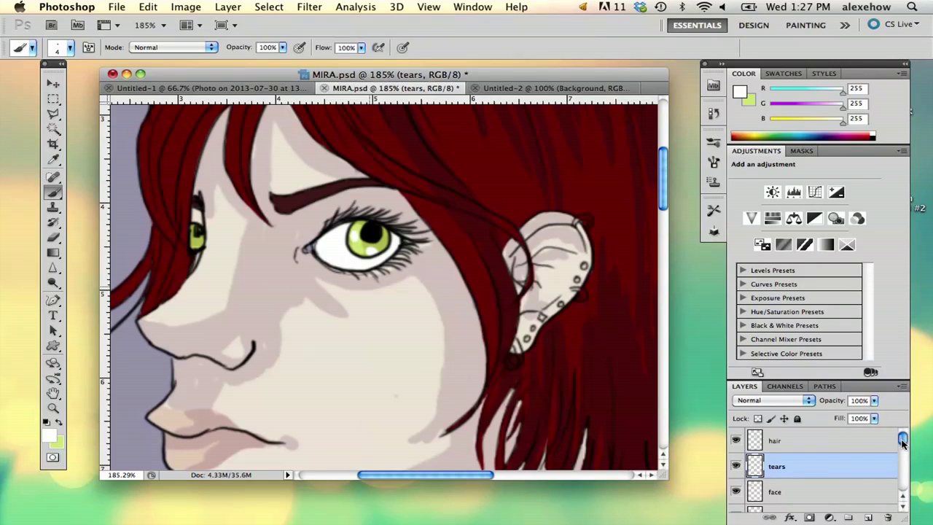
- Set the foreground to pale pink (249,211,211) and paint the eye's inner corner
click(60, 426)
click(634, 135)
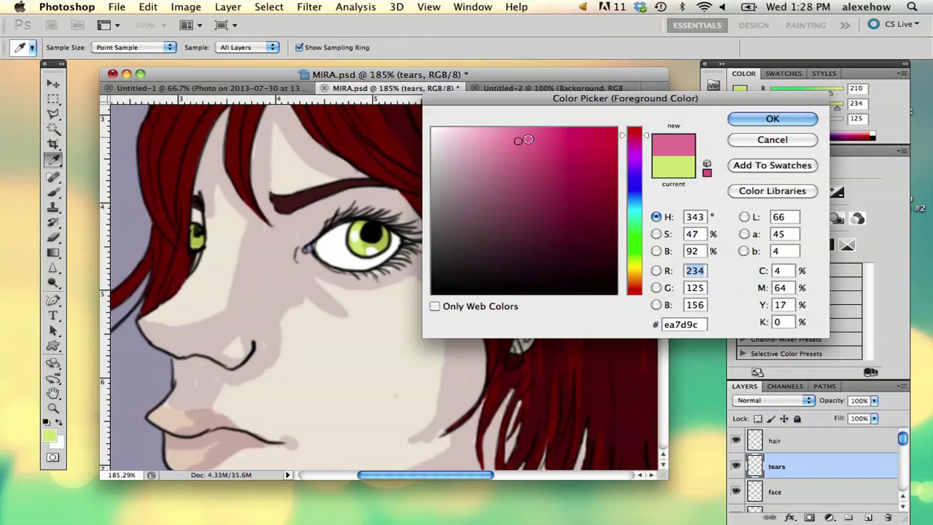
mouse_move(487, 153)
mouse_down()
mouse_move(448, 151)
mouse_move(475, 147)
mouse_move(459, 129)
mouse_up()
key(Return)
key(b)
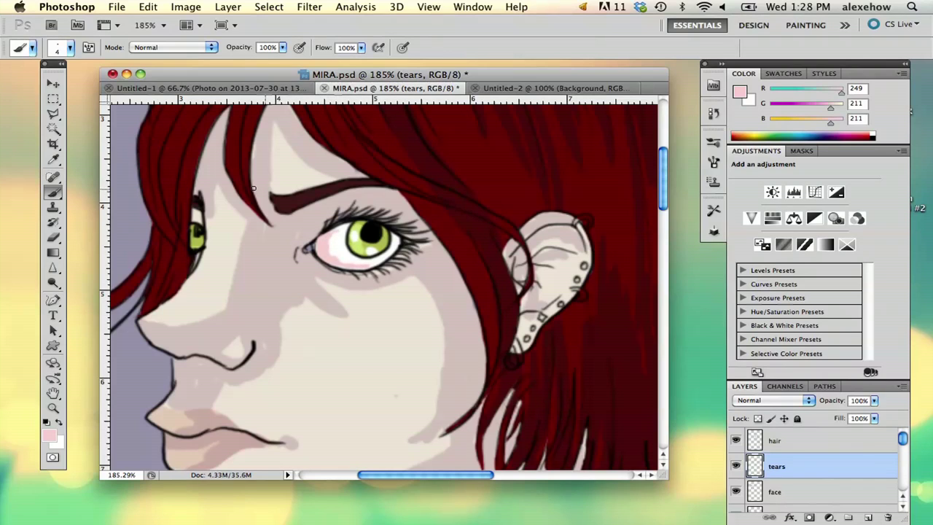
click(53, 240)
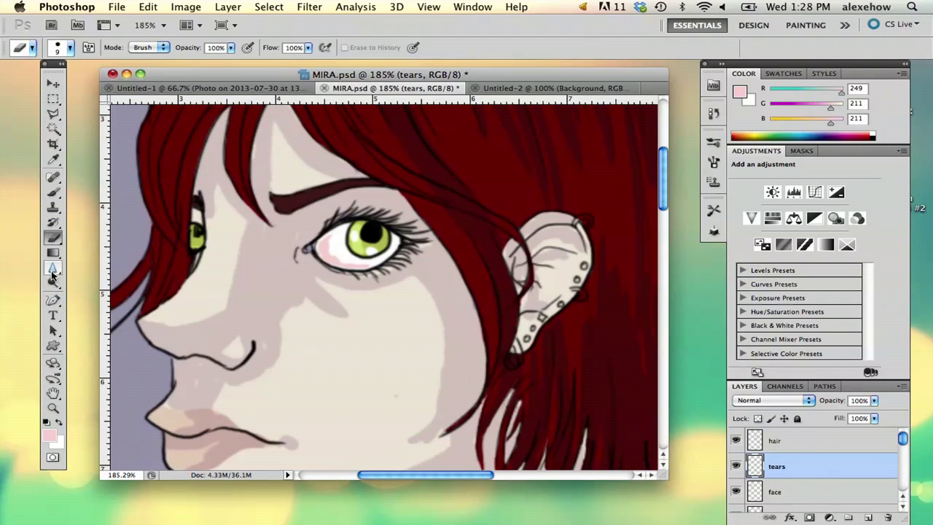
- Smudge the pink at the eye's inner corner and erase it near the iris
click(54, 283)
click(52, 268)
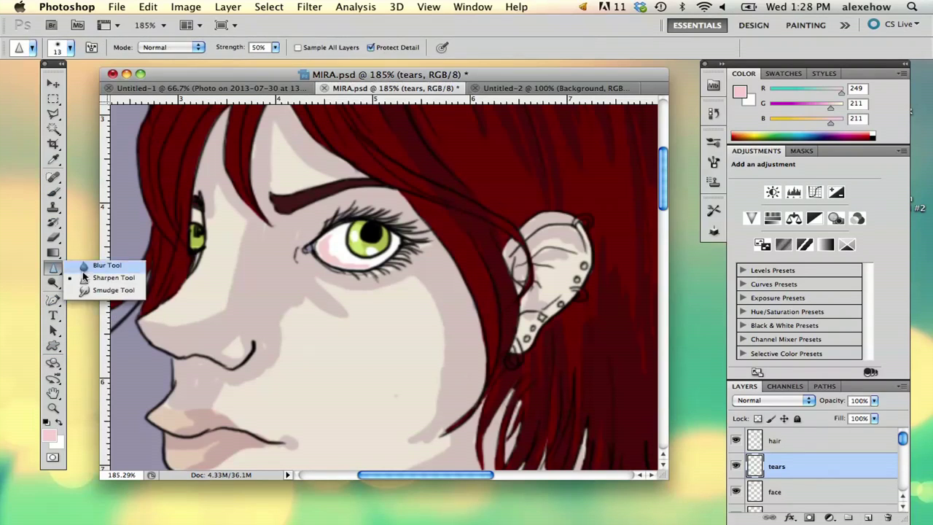
click(109, 290)
drag(326, 241, 357, 255)
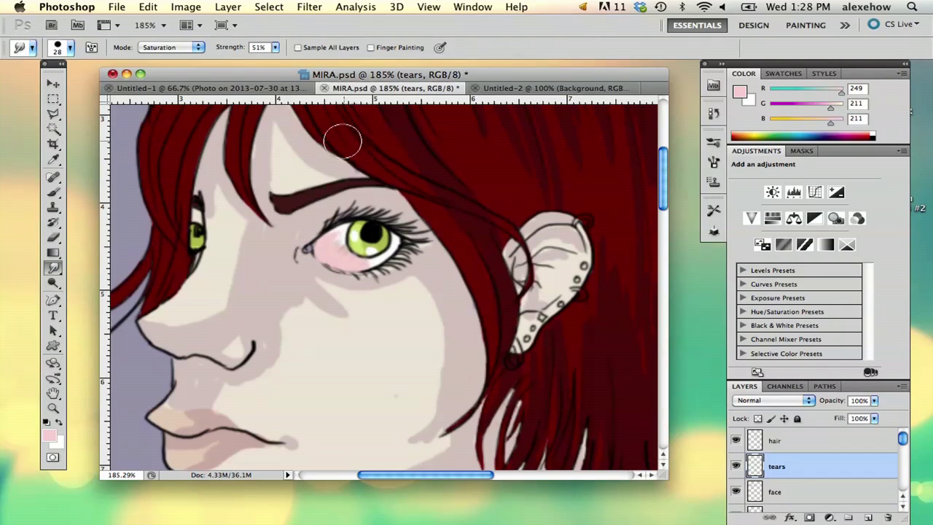
click(52, 237)
mouse_move(345, 233)
mouse_down()
mouse_move(369, 251)
mouse_move(353, 259)
mouse_up()
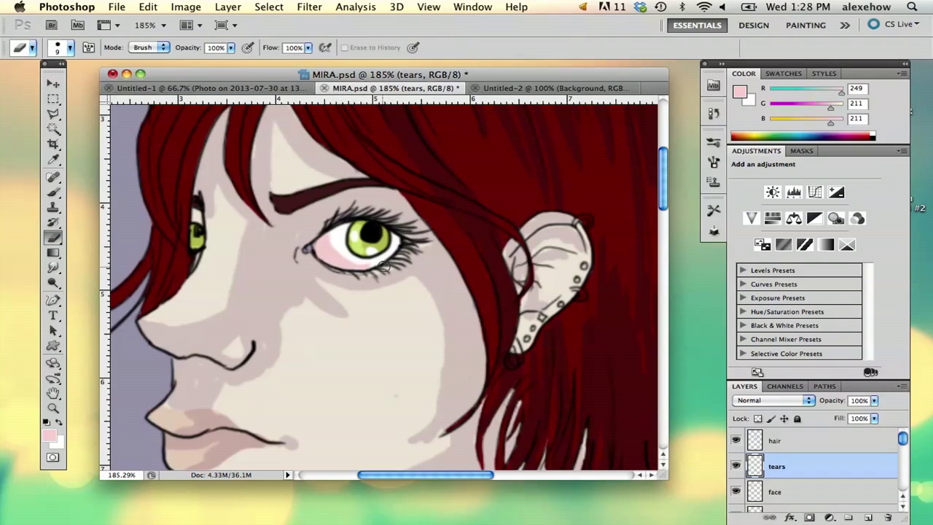
- Undo the stray pink stroke and set the foreground to deeper pink (239,137,137)
click(53, 191)
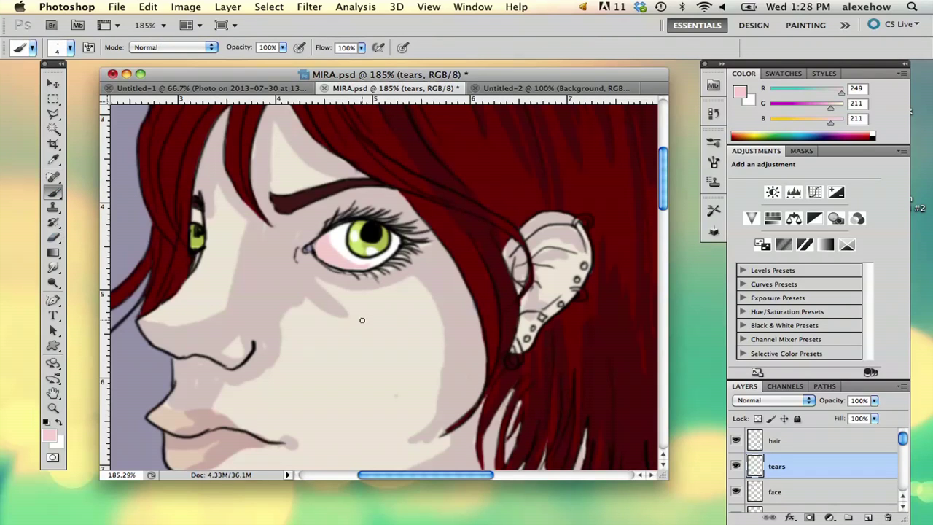
key(ctrl+z)
click(51, 436)
click(407, 110)
click(613, 94)
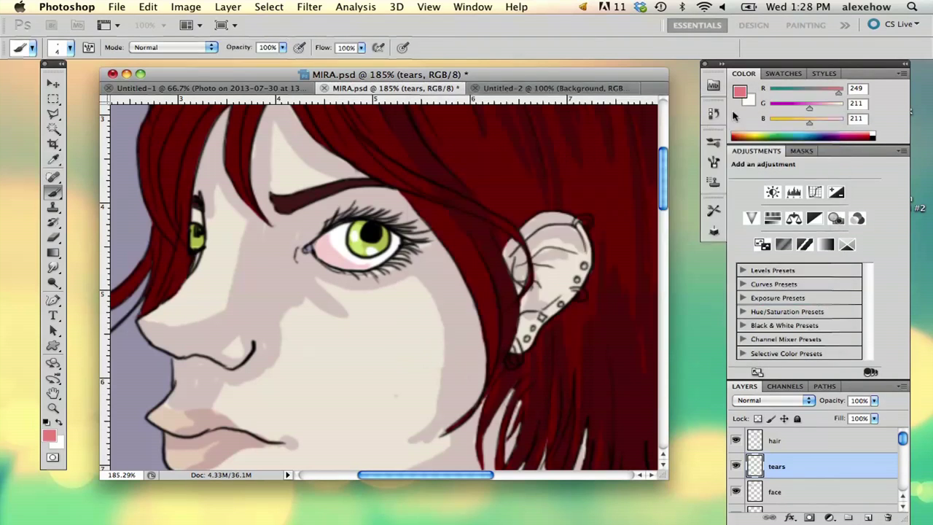
- Paint a pink blush across the cheek with a soft 24-pixel brush
right_click(420, 226)
click(449, 249)
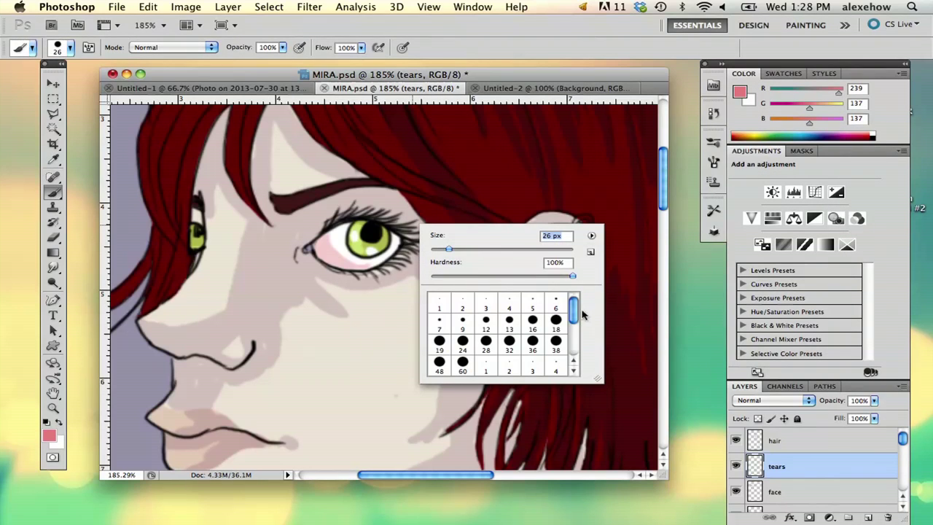
scroll(583, 314, down, 2)
click(508, 349)
click(534, 365)
mouse_move(353, 330)
mouse_down()
mouse_move(416, 328)
mouse_move(299, 320)
mouse_up()
- Saturate the cheek blush with the Sponge, then smudge it in Normal mode
key(o)
mouse_move(375, 322)
mouse_down()
mouse_move(299, 326)
mouse_move(361, 324)
mouse_up()
click(195, 48)
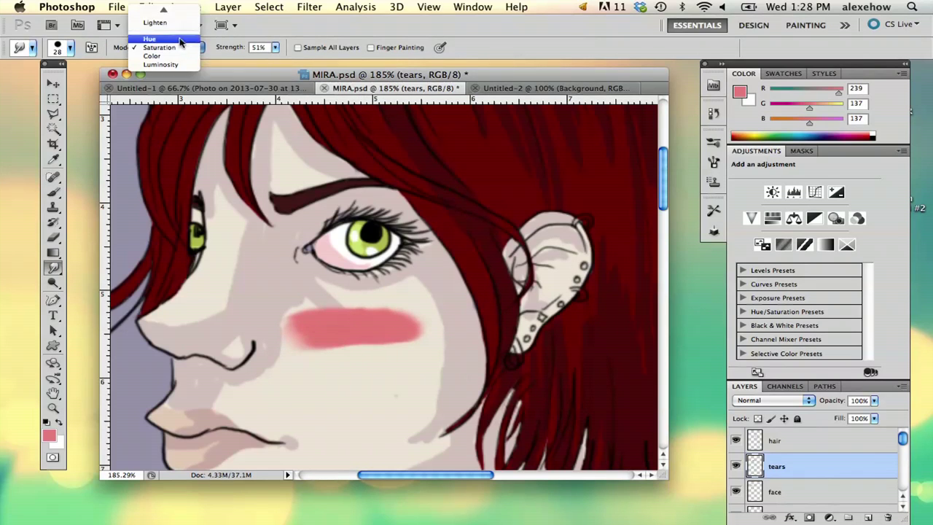
click(165, 11)
mouse_move(377, 331)
mouse_down()
mouse_move(342, 332)
mouse_move(358, 316)
mouse_move(410, 328)
mouse_move(396, 347)
mouse_move(306, 350)
mouse_move(290, 320)
mouse_move(385, 306)
mouse_move(412, 315)
mouse_move(313, 350)
mouse_move(404, 316)
mouse_move(367, 315)
mouse_move(422, 299)
mouse_move(350, 313)
mouse_move(298, 302)
mouse_move(328, 293)
mouse_move(310, 296)
mouse_move(445, 291)
mouse_move(287, 350)
mouse_move(282, 323)
mouse_move(343, 337)
mouse_move(431, 330)
mouse_move(404, 302)
mouse_move(437, 328)
mouse_move(429, 327)
mouse_move(439, 336)
mouse_move(391, 350)
mouse_move(338, 350)
mouse_move(321, 321)
mouse_move(299, 317)
mouse_move(386, 283)
mouse_move(260, 298)
mouse_up()
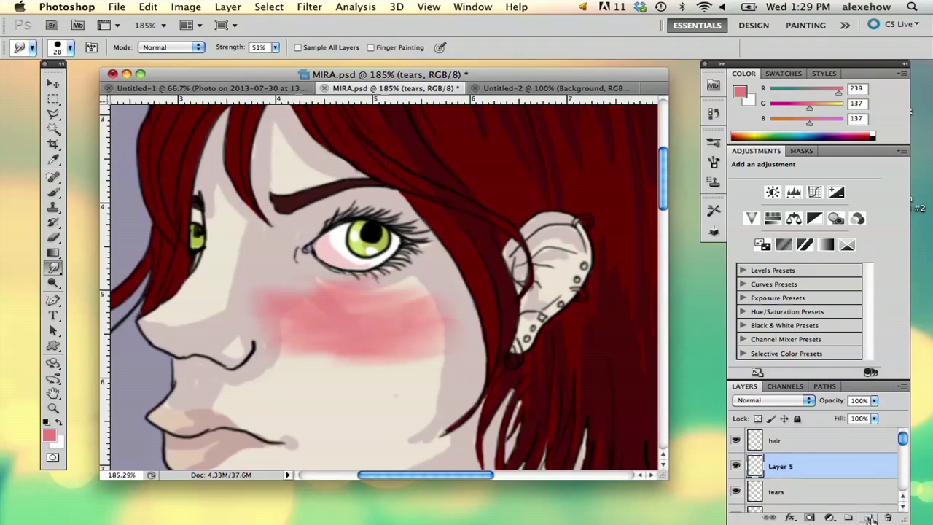
- Make white the foreground colour, load a 4-pixel hard brush, and zoom in closely on the eye
click(53, 192)
click(59, 423)
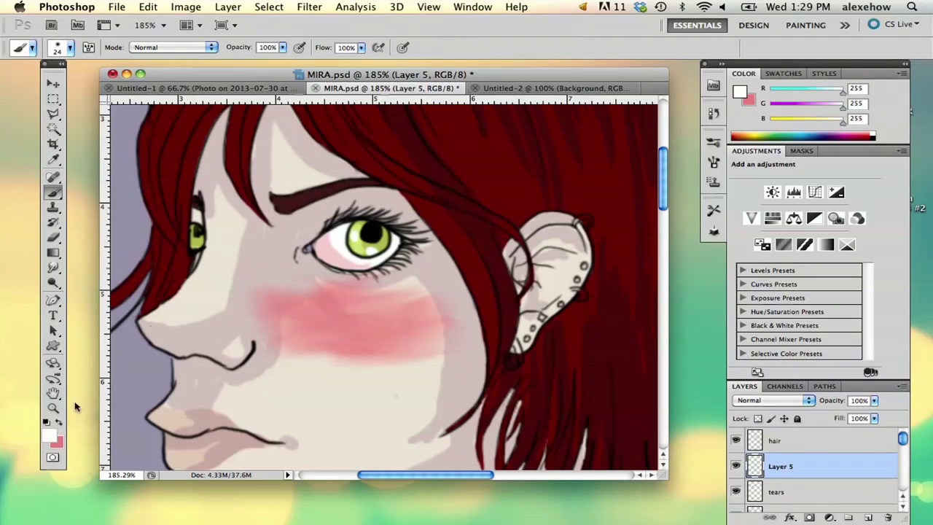
right_click(308, 258)
scroll(418, 351, up, 2)
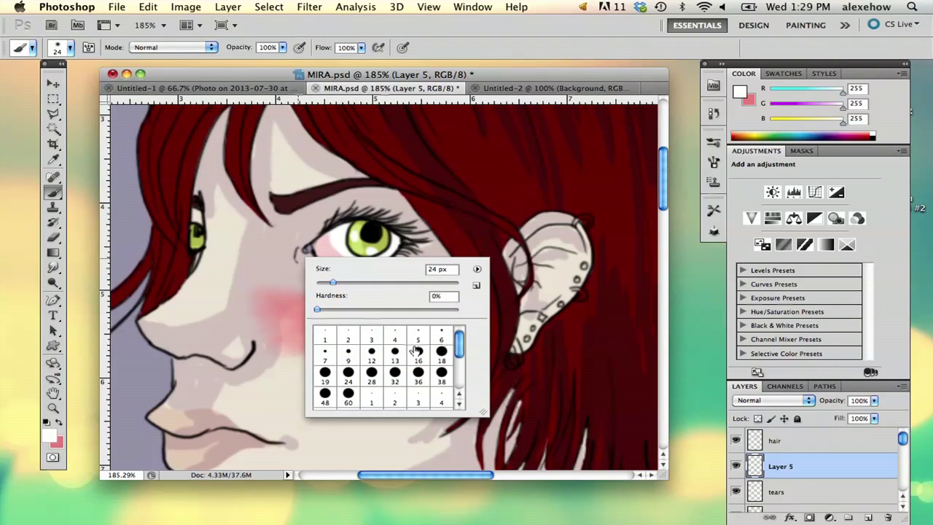
click(394, 337)
key(z)
mouse_move(372, 277)
mouse_down()
mouse_move(422, 342)
mouse_move(437, 343)
mouse_up()
- Hide the pixel grid and try white strokes along the eyelid and outer lashes
click(428, 6)
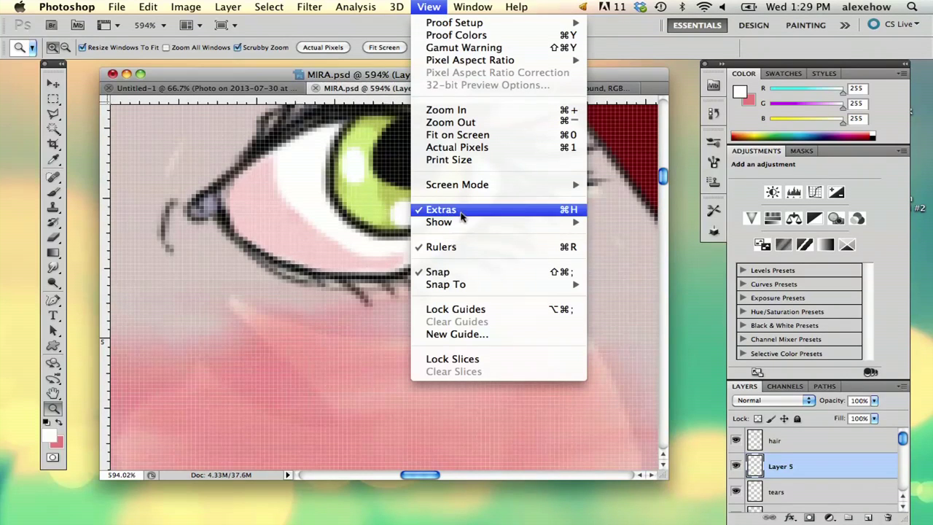
click(459, 213)
click(54, 192)
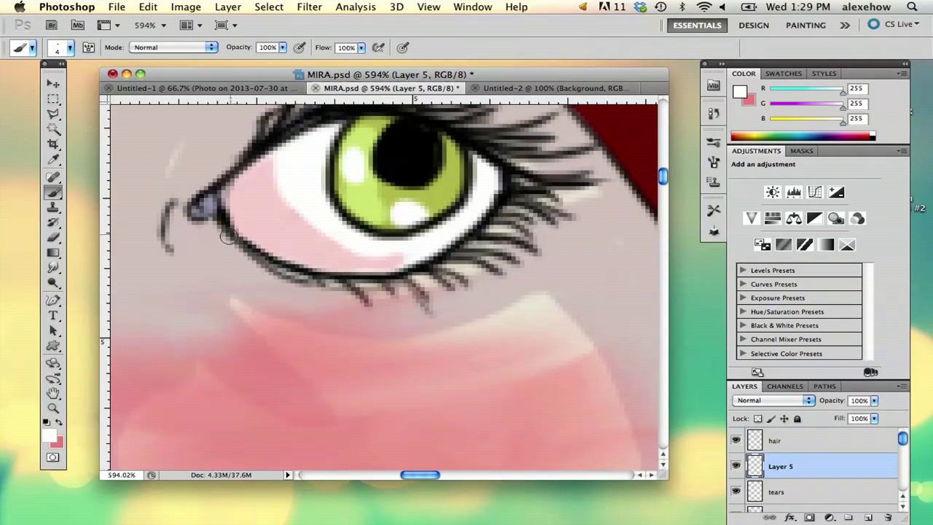
drag(222, 248, 298, 307)
key(ctrl+z)
drag(508, 192, 512, 240)
key(ctrl+z)
mouse_move(511, 178)
mouse_down()
mouse_move(576, 181)
mouse_move(592, 231)
mouse_move(467, 242)
mouse_move(583, 227)
mouse_move(547, 181)
mouse_up()
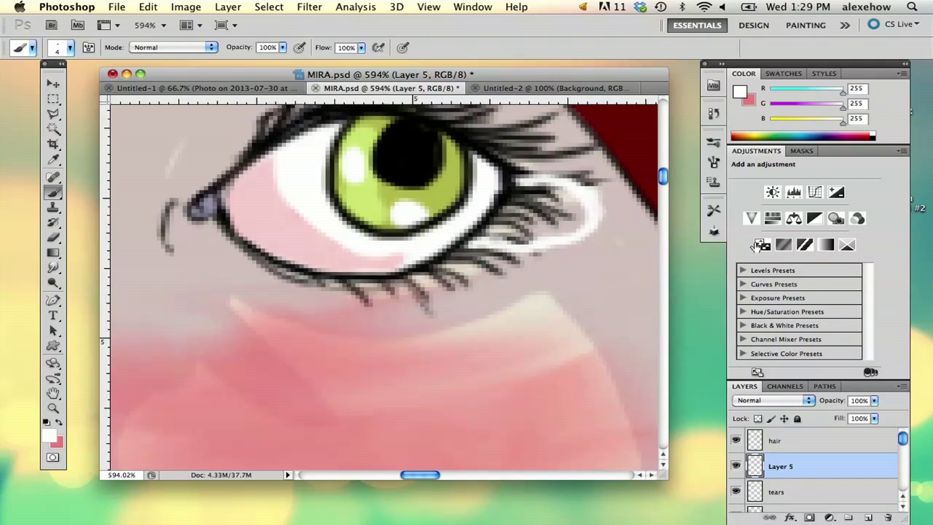
- Move Layer 5 below the face layer and paint white along the outer lower lashes
drag(904, 439, 904, 443)
drag(839, 446, 832, 503)
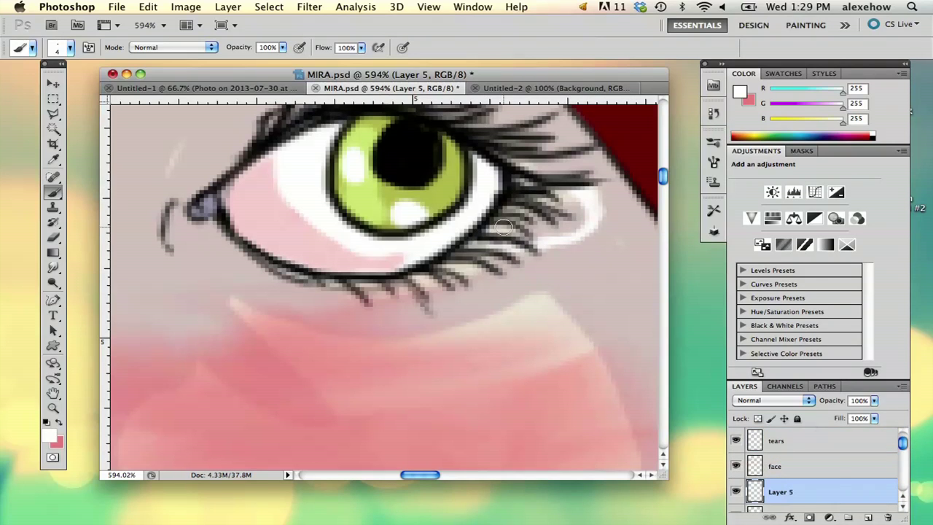
drag(483, 243, 574, 220)
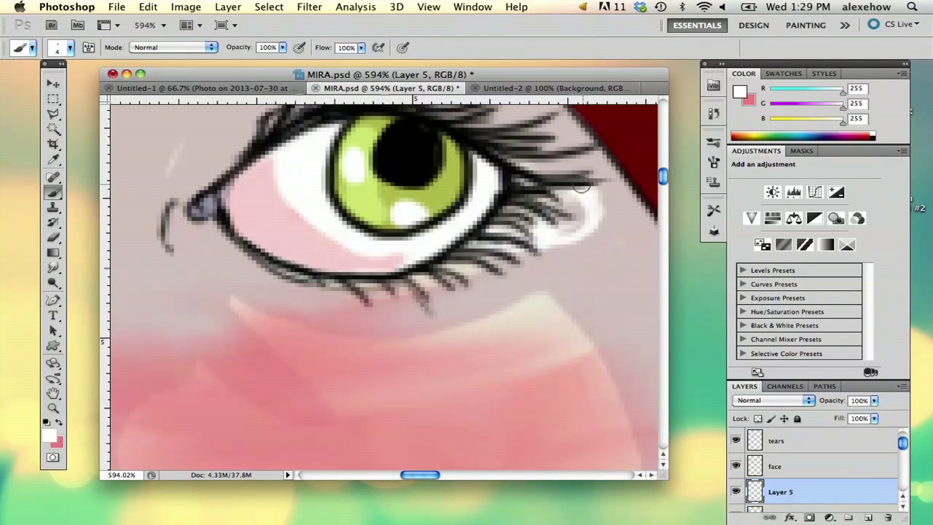
drag(590, 233, 537, 240)
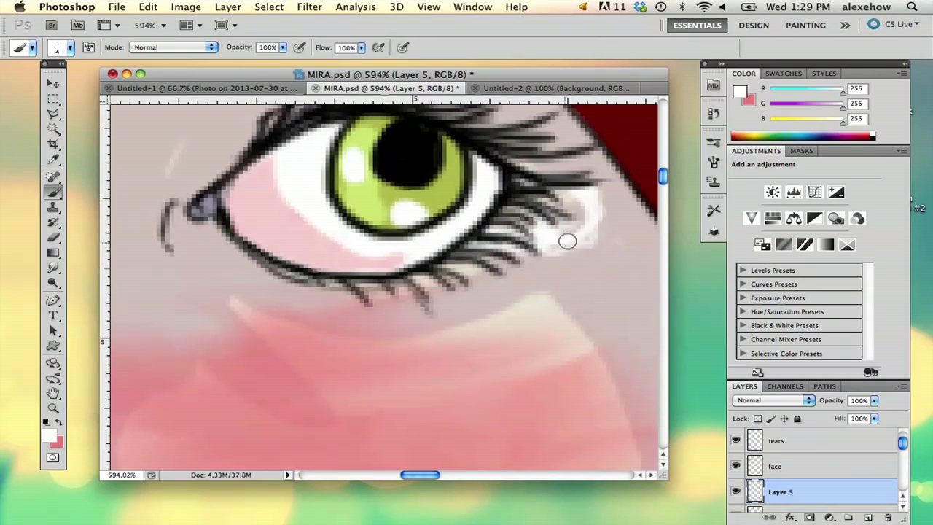
key(ctrl+z)
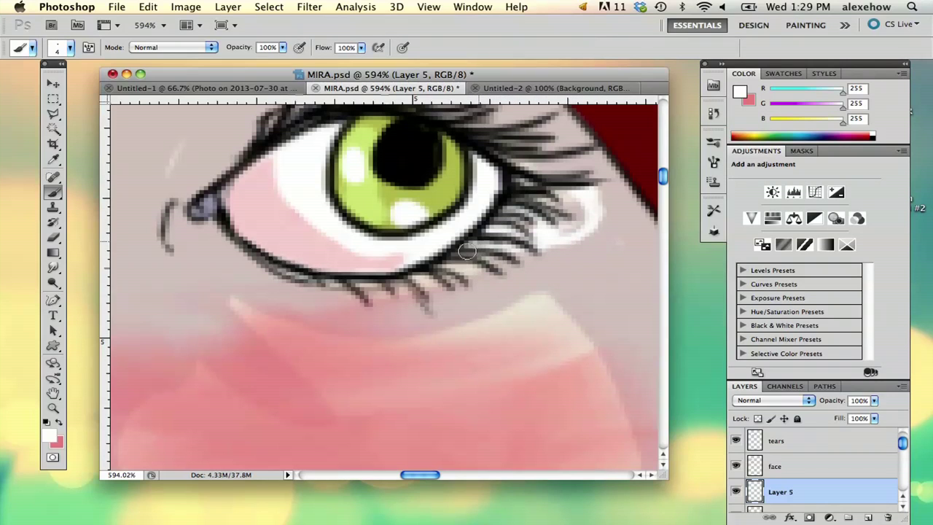
- Paint thin white tear streaks running down the cheek from the lash line
drag(467, 259, 474, 379)
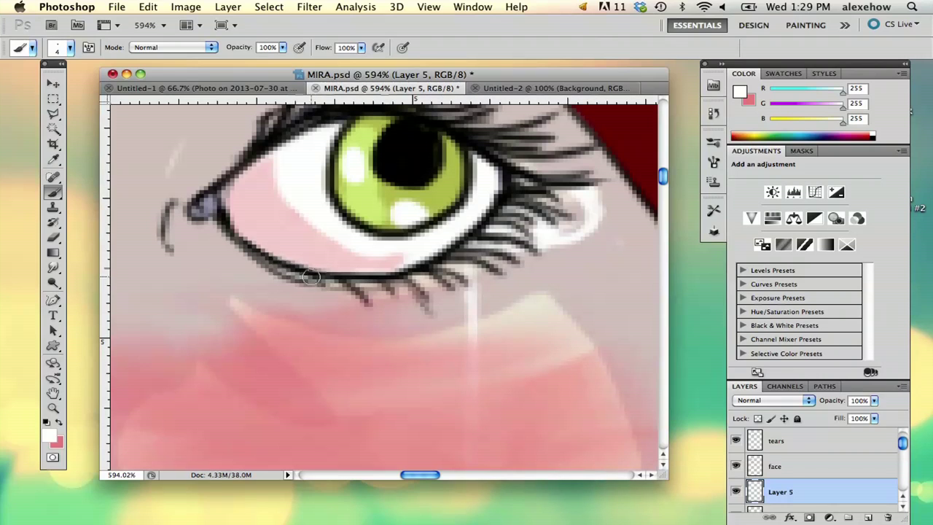
drag(407, 300, 406, 386)
drag(428, 292, 416, 357)
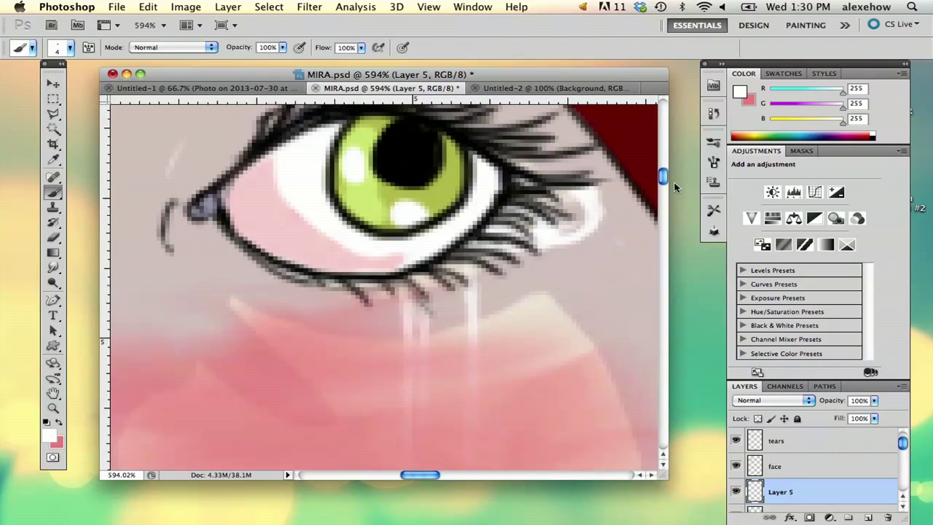
key(super+minus)
drag(596, 67, 367, 67)
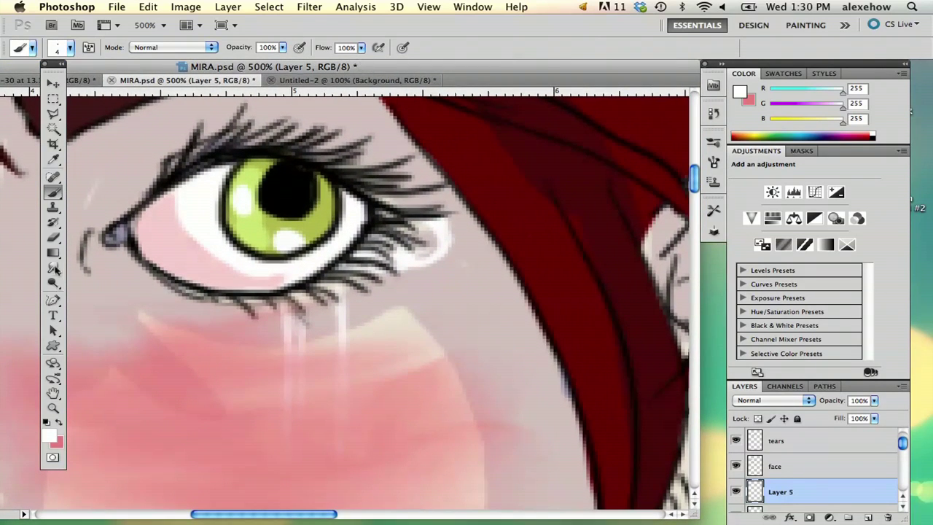
- Erase the white patch beside the lower lashes with a soft 9 px eraser
click(53, 237)
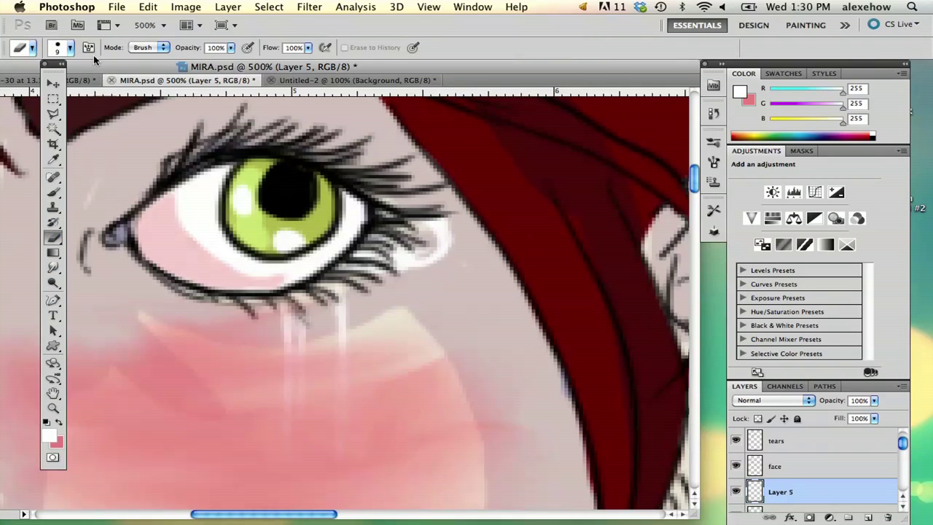
click(69, 49)
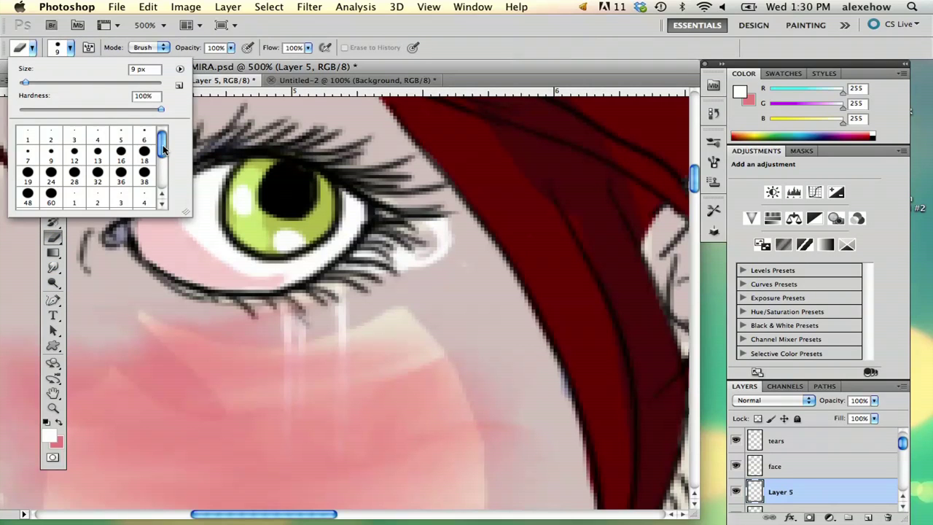
drag(163, 149, 86, 187)
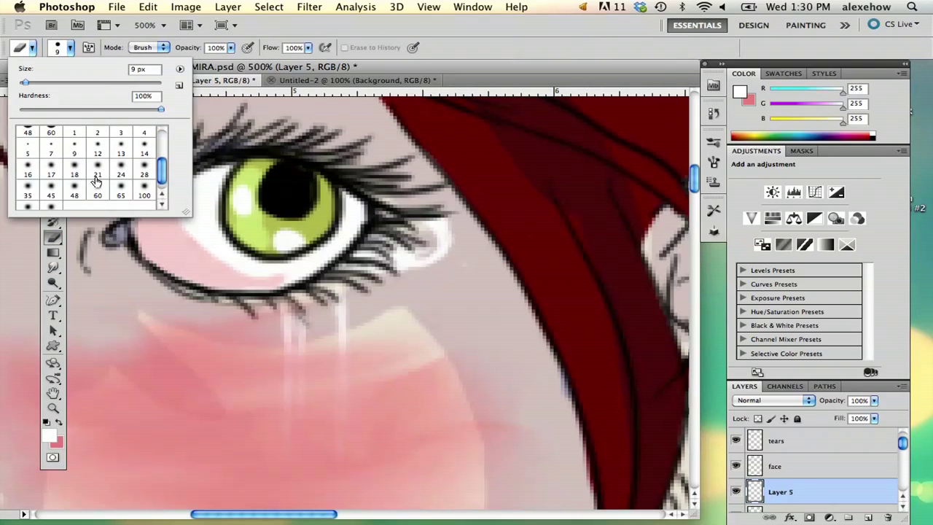
click(74, 168)
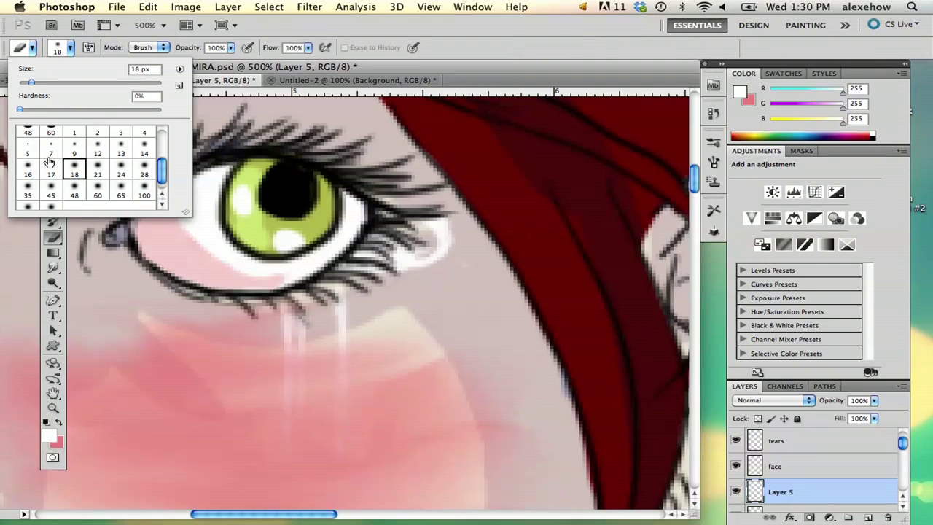
click(74, 153)
key(Return)
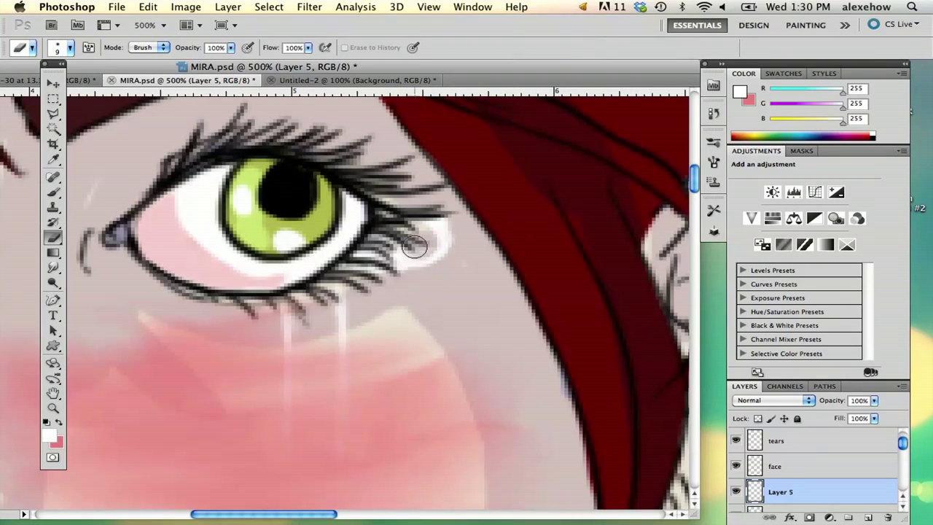
key(ctrl+z)
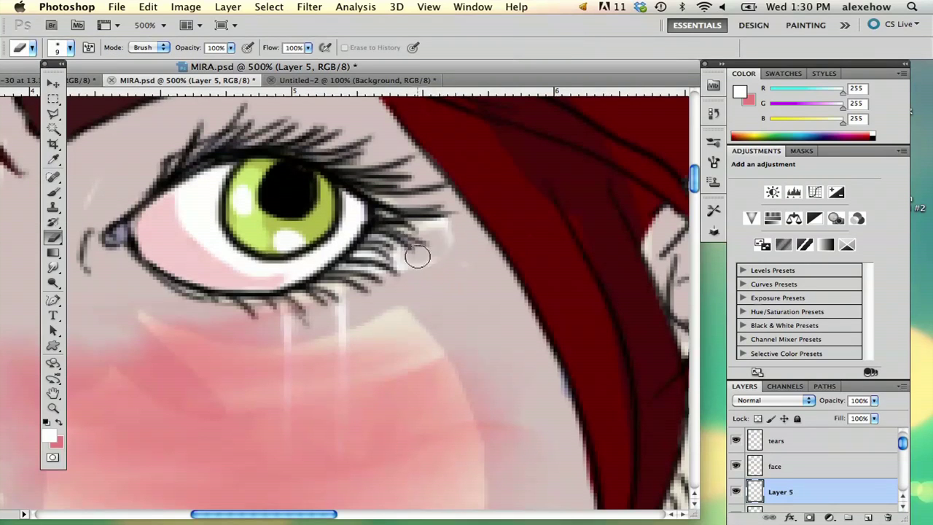
- Extend the tear streaks faintly down the cheek and smudge their ends below the blush
key(b)
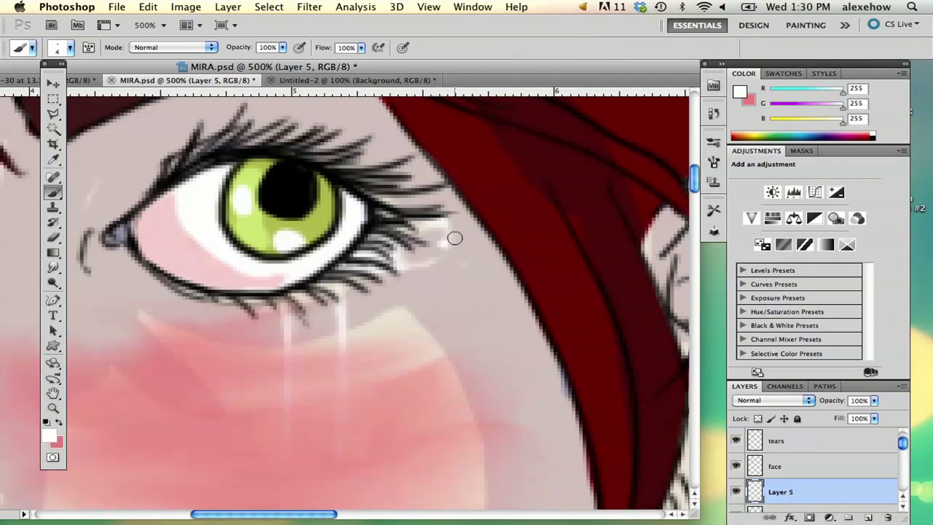
scroll(694, 219, down, 5)
scroll(687, 195, up, 3)
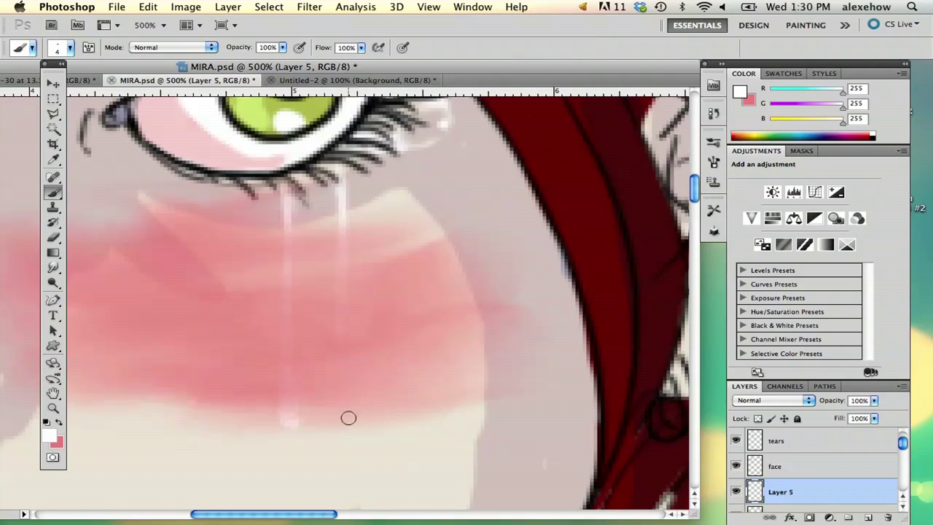
drag(281, 410, 303, 351)
drag(337, 423, 335, 337)
drag(318, 188, 325, 177)
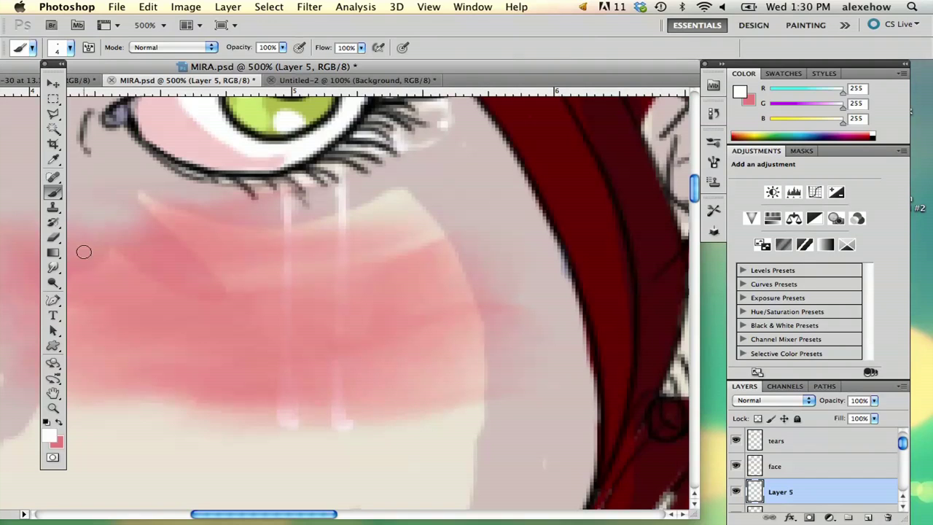
click(54, 268)
drag(335, 418, 343, 462)
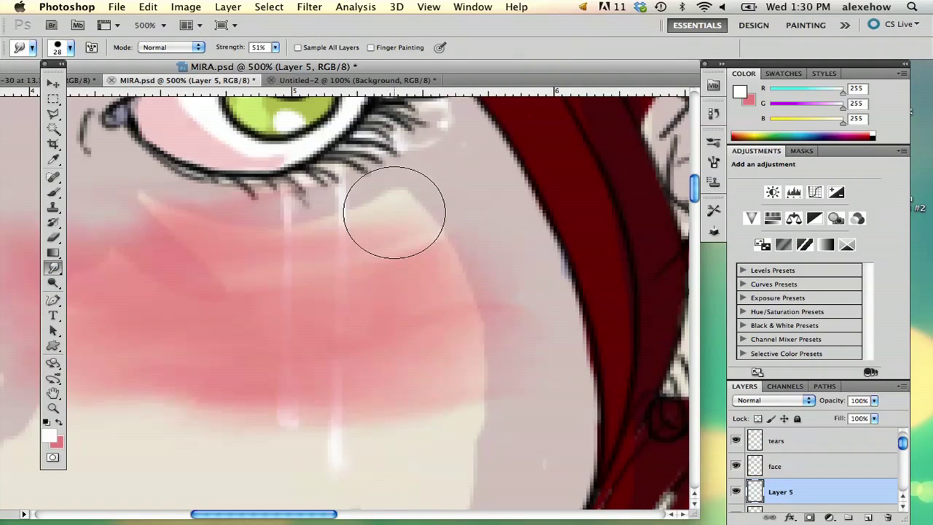
- Zoom out to the whole portrait, compare the tears layer hidden, then set its Fill to 59%
key(super+minus)
key(super+minus)
key(super+minus)
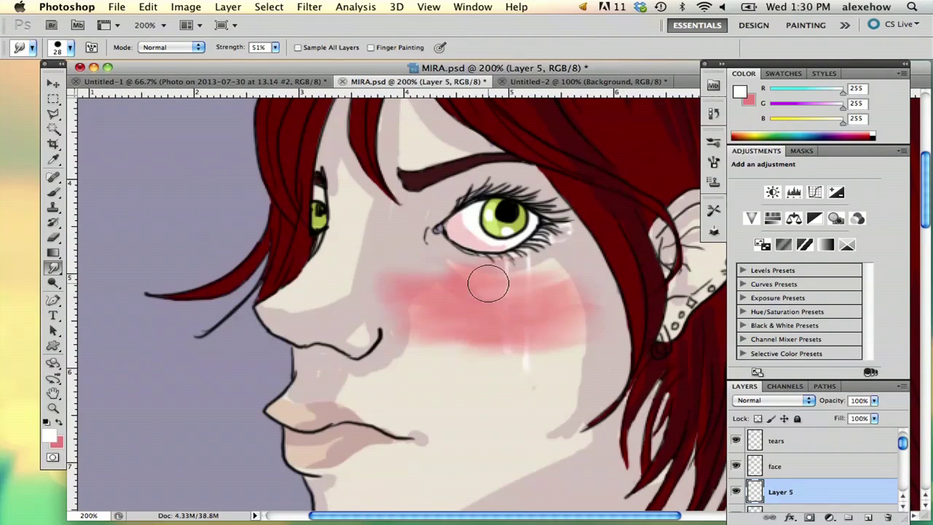
key(super+minus)
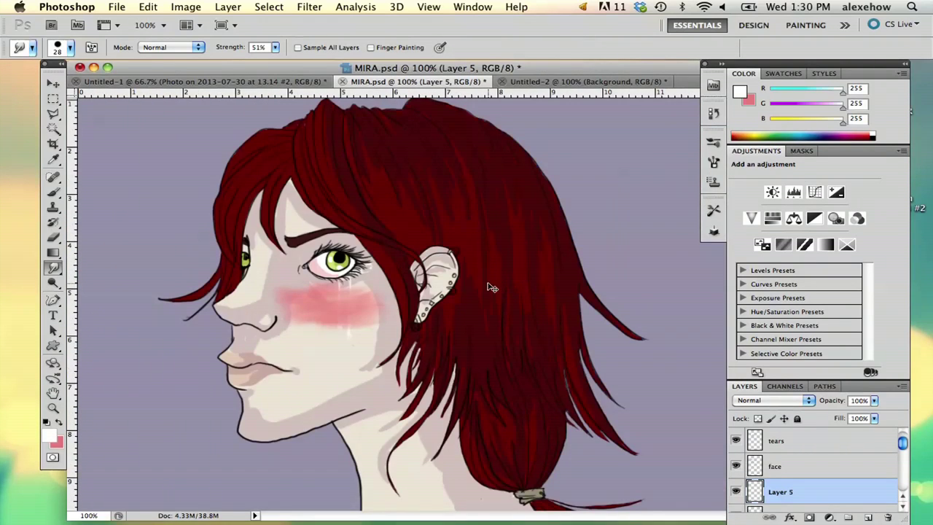
key(super+minus)
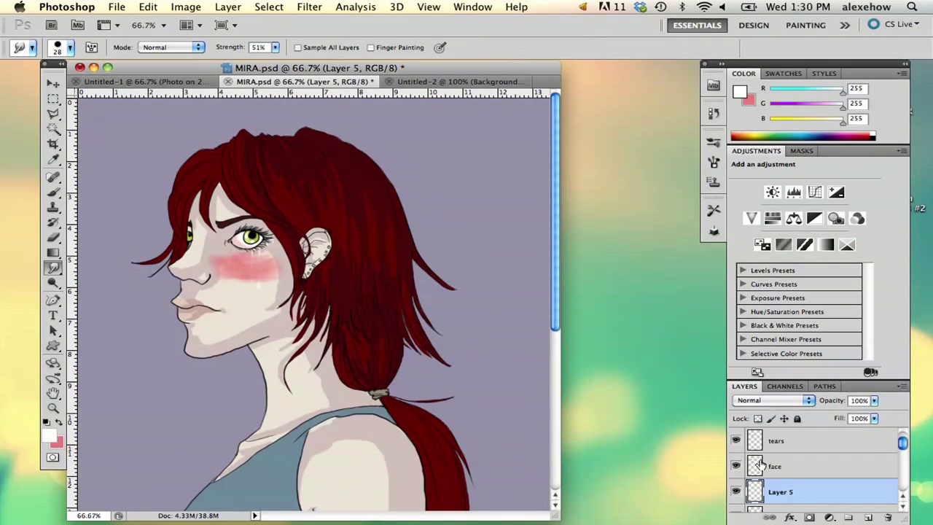
scroll(868, 466, down, 2)
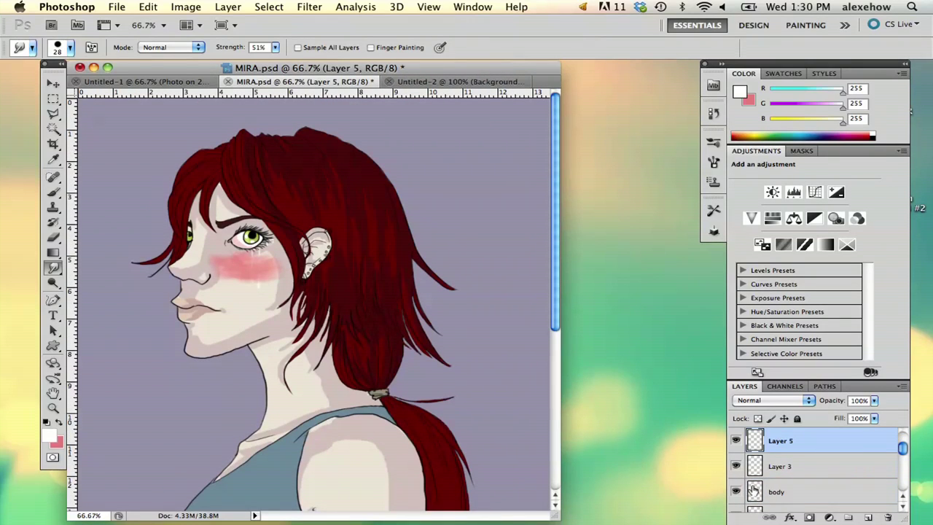
scroll(904, 450, up, 3)
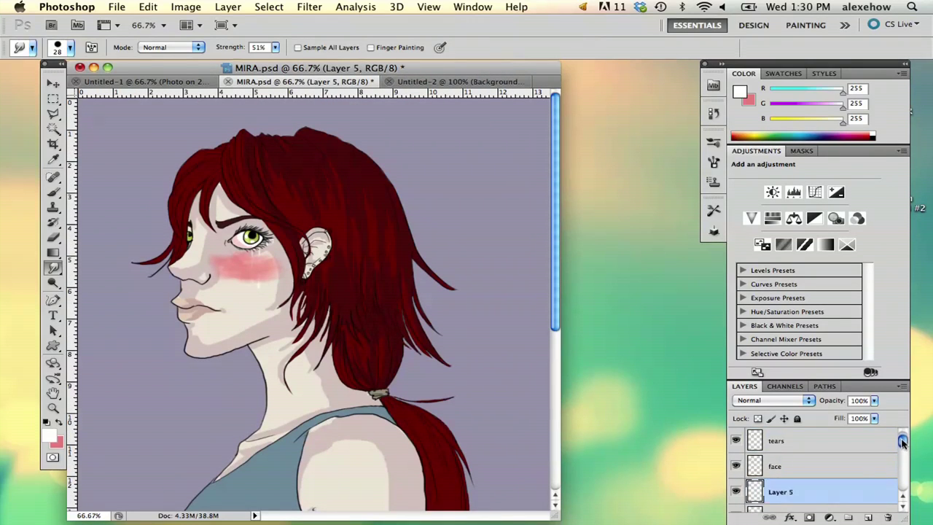
click(737, 466)
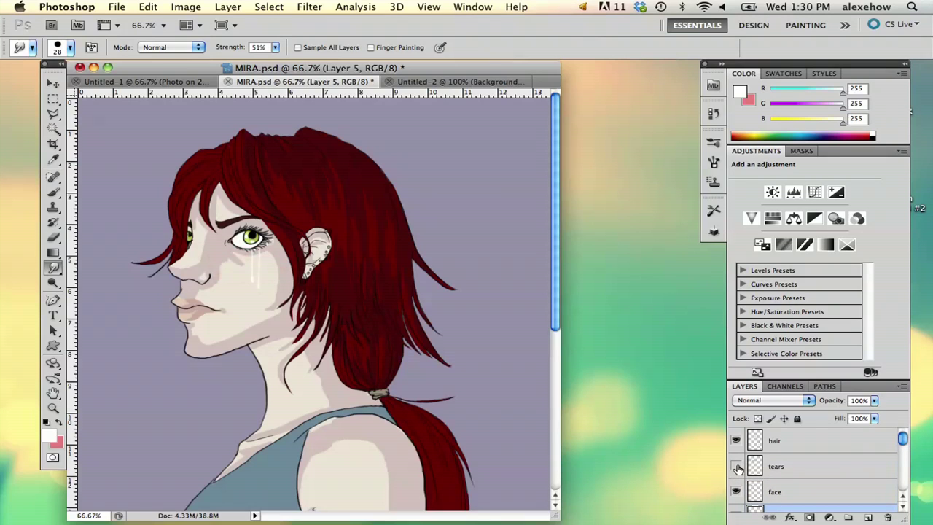
click(736, 467)
click(794, 468)
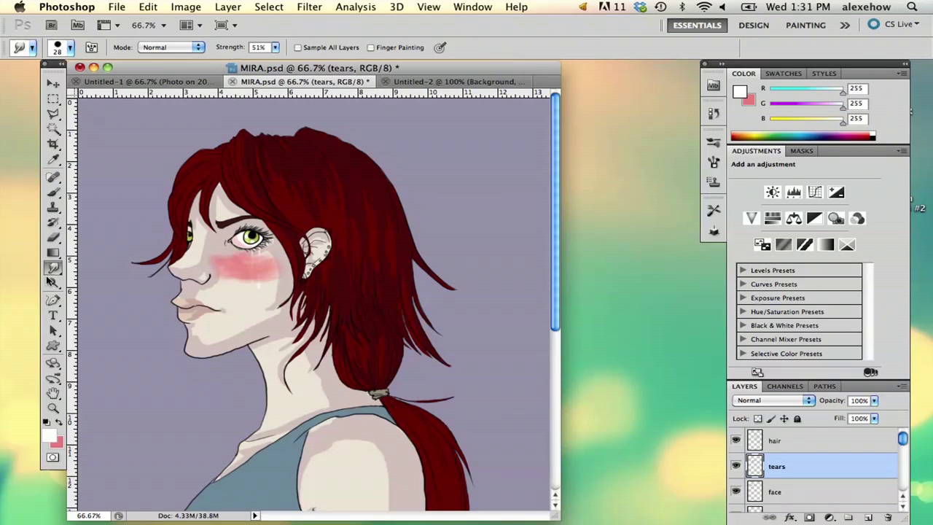
click(875, 418)
drag(879, 432, 845, 436)
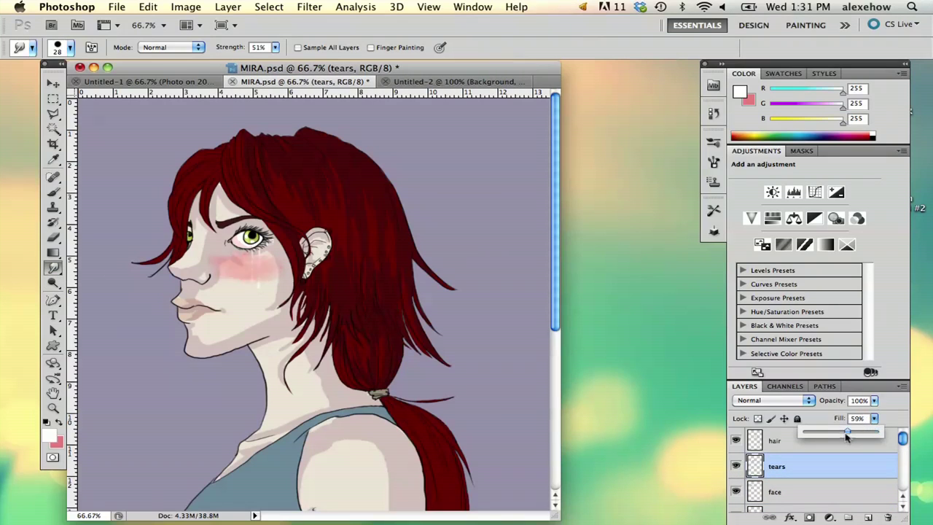